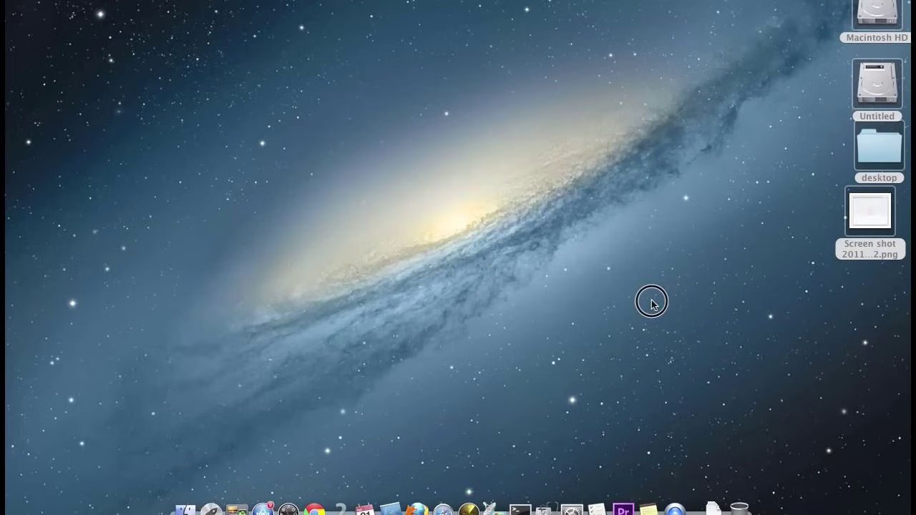
Launch the App Store from the Dock, move its window, then close it again.
{"action": "left_click", "coordinate": [651, 301]}
{"action": "left_click", "coordinate": [651, 305]}
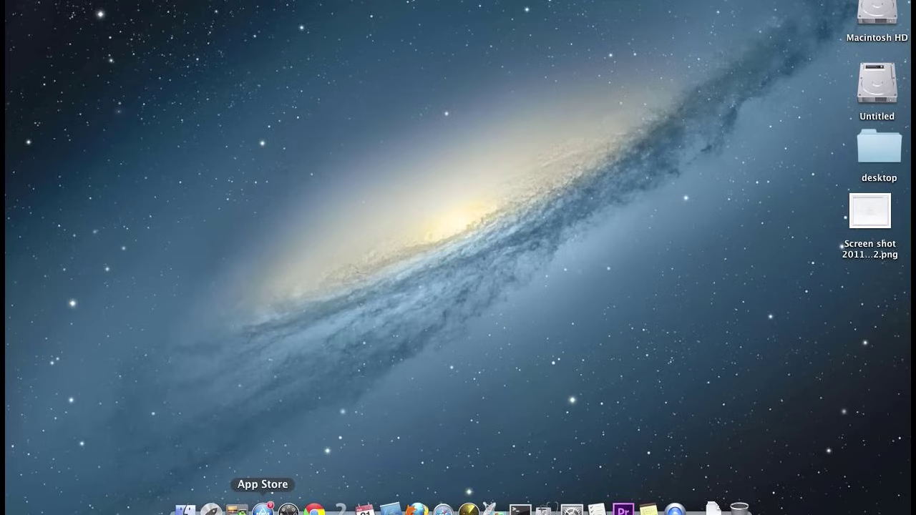
{"action": "left_click", "coordinate": [263, 509]}
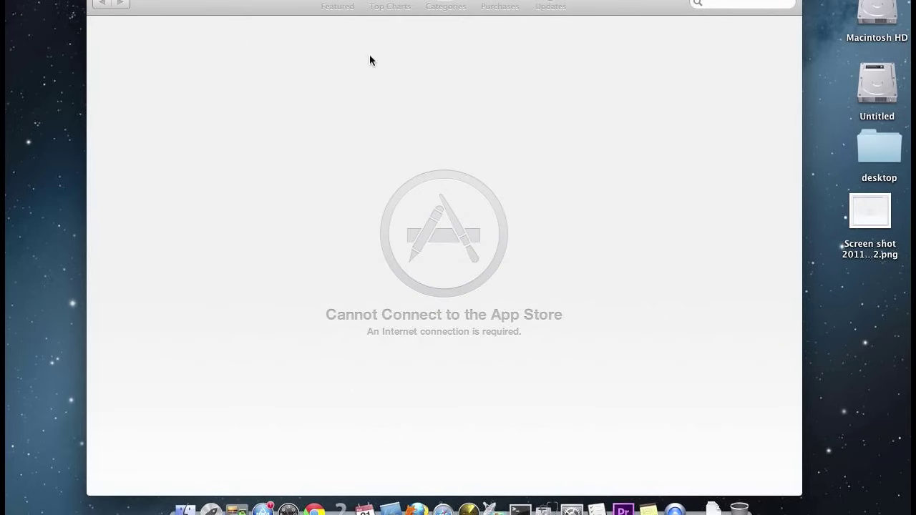
{"action": "left_click_drag", "start_coordinate": [262, 5], "coordinate": [379, 10]}
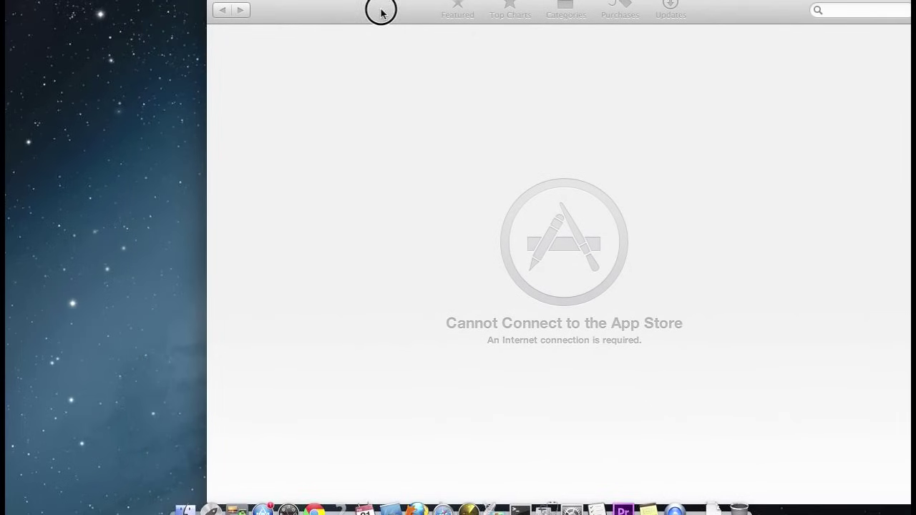
{"action": "left_click", "coordinate": [219, 3]}
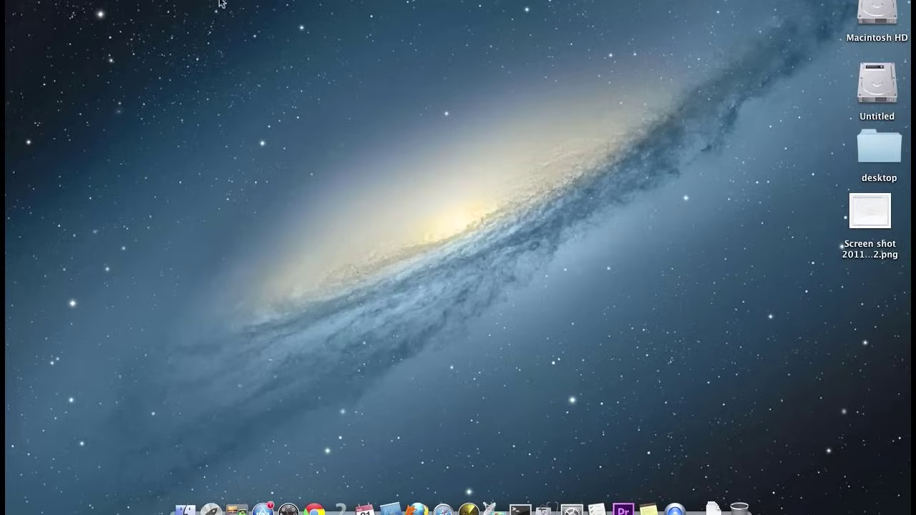
{"action": "right_click", "coordinate": [262, 509]}
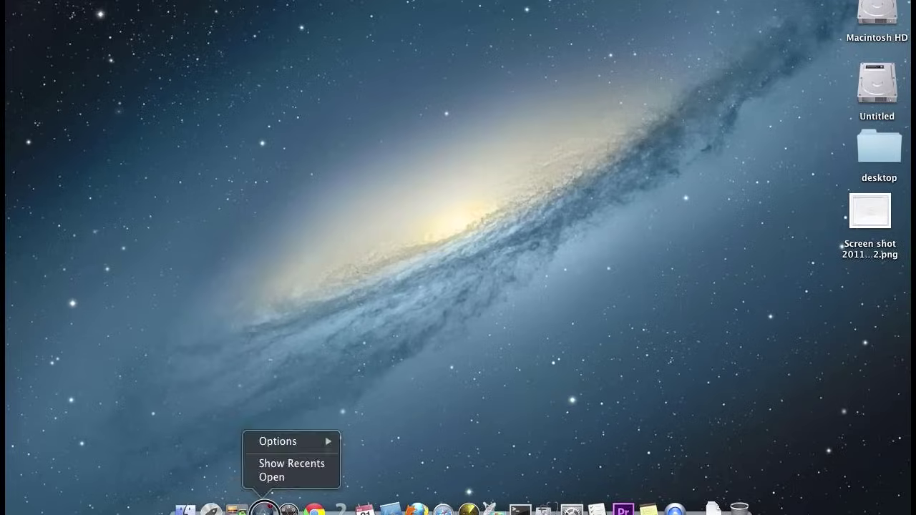
{"action": "left_click", "coordinate": [191, 449]}
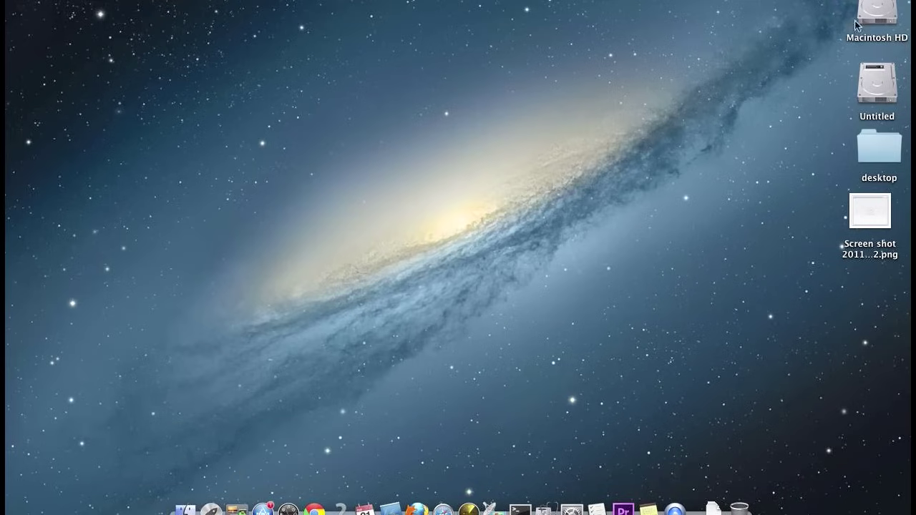
Open Keychain Access from Macintosh HD › Applications › Utilities.
{"action": "double_click", "coordinate": [875, 15]}
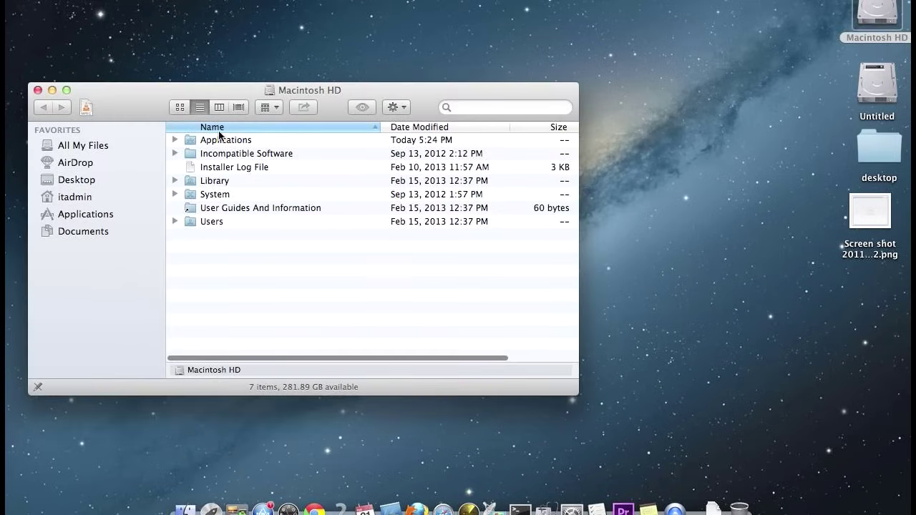
{"action": "left_click", "coordinate": [174, 141]}
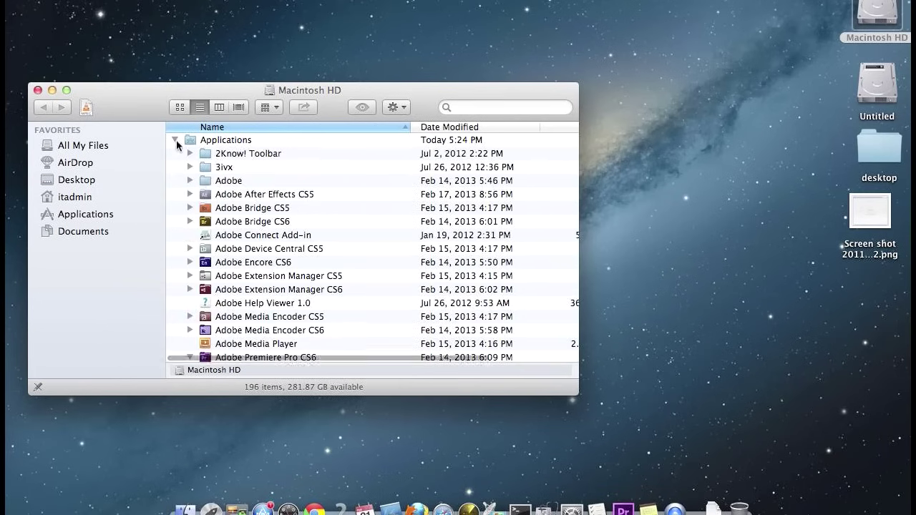
{"action": "scroll", "coordinate": [207, 333], "scroll_direction": "down", "scroll_amount": 20}
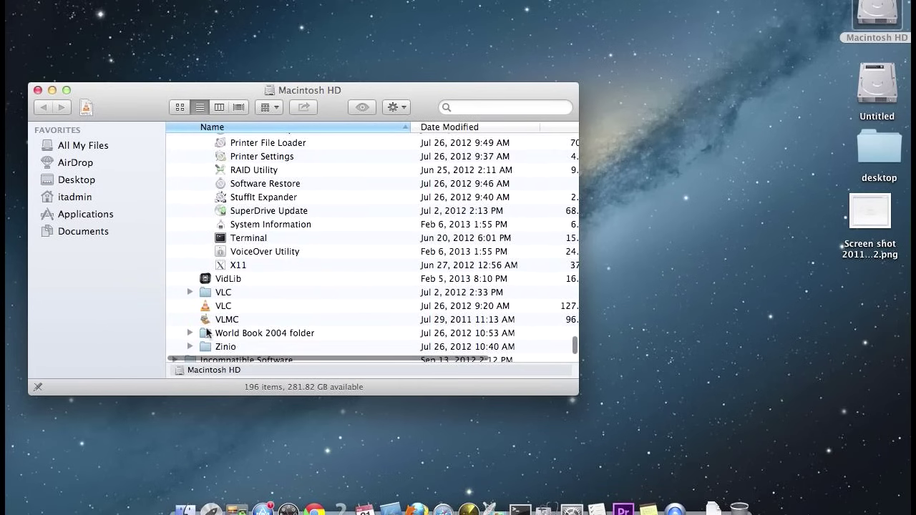
{"action": "scroll", "coordinate": [207, 333], "scroll_direction": "down", "scroll_amount": 3}
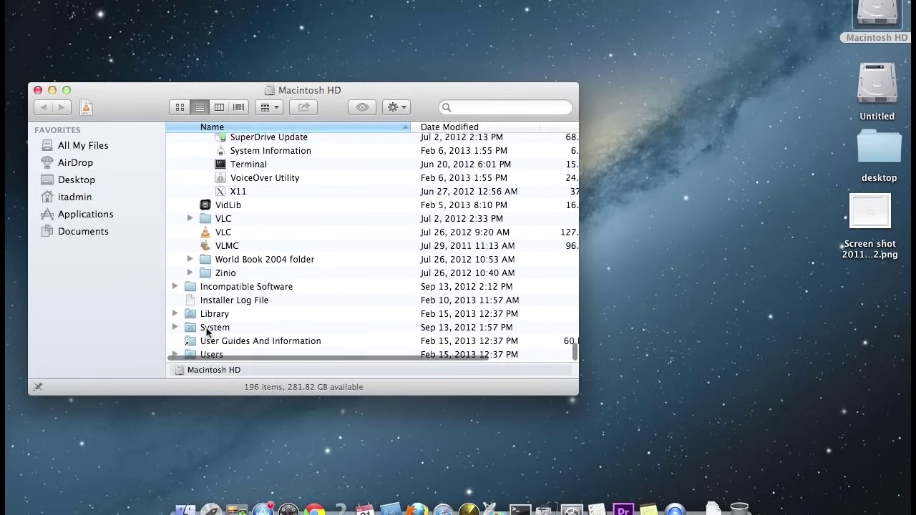
{"action": "scroll", "coordinate": [207, 332], "scroll_direction": "up", "scroll_amount": 6}
{"action": "scroll", "coordinate": [207, 333], "scroll_direction": "up", "scroll_amount": 5}
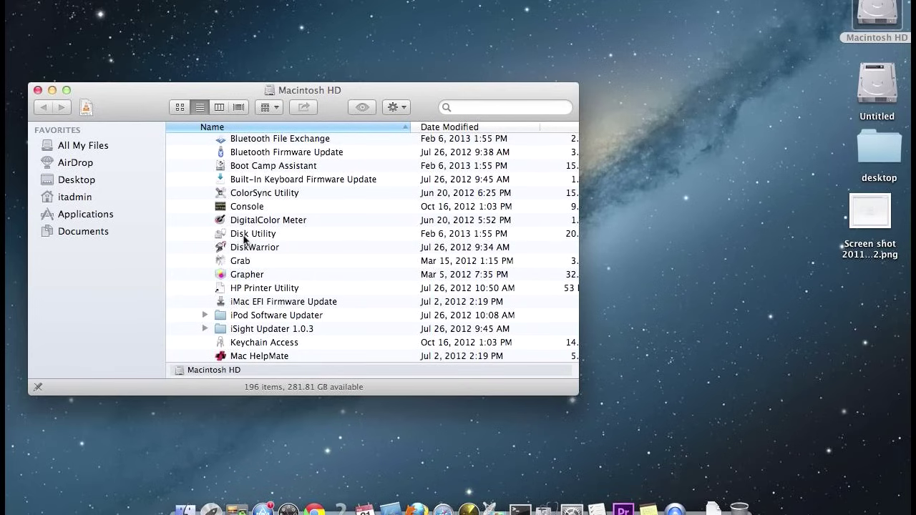
{"action": "scroll", "coordinate": [244, 240], "scroll_direction": "down", "scroll_amount": 4}
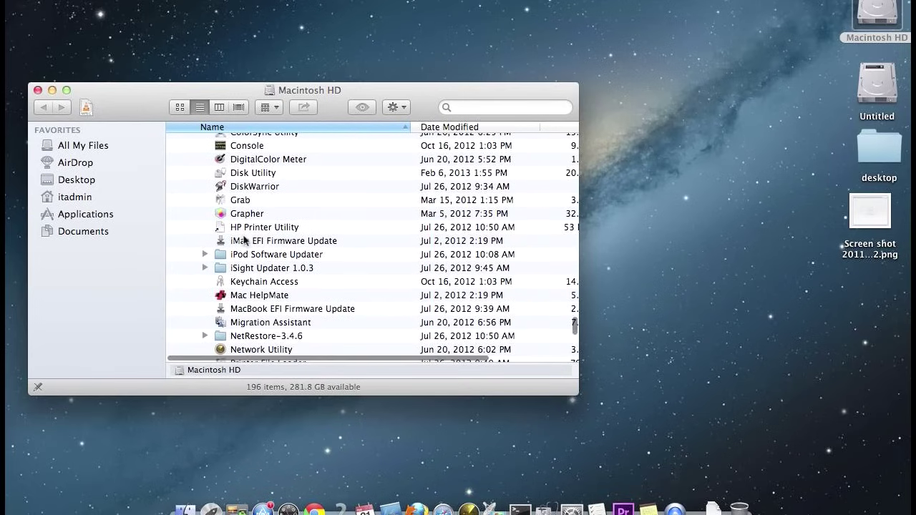
{"action": "double_click", "coordinate": [244, 284]}
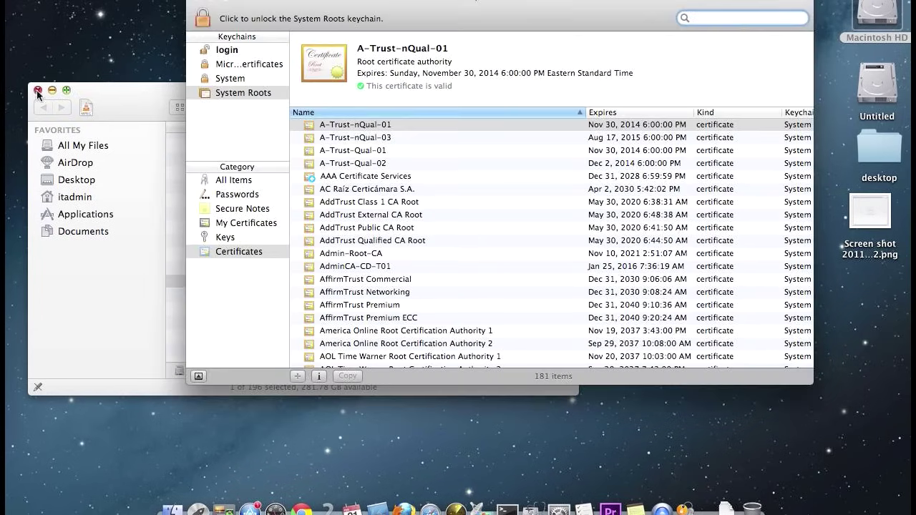
Close Finder, list the System Roots certificates and select AAA Certificate Services.
{"action": "left_click", "coordinate": [38, 91]}
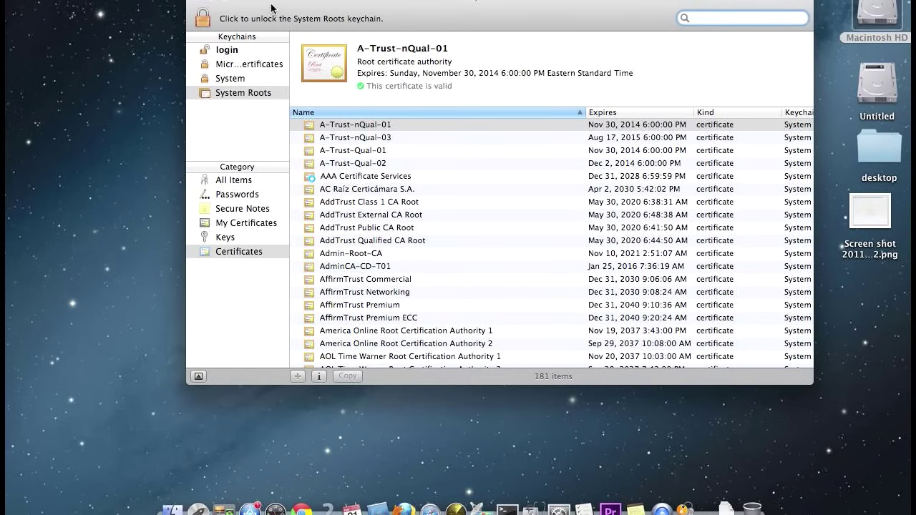
{"action": "left_click_drag", "start_coordinate": [274, 8], "coordinate": [292, 6]}
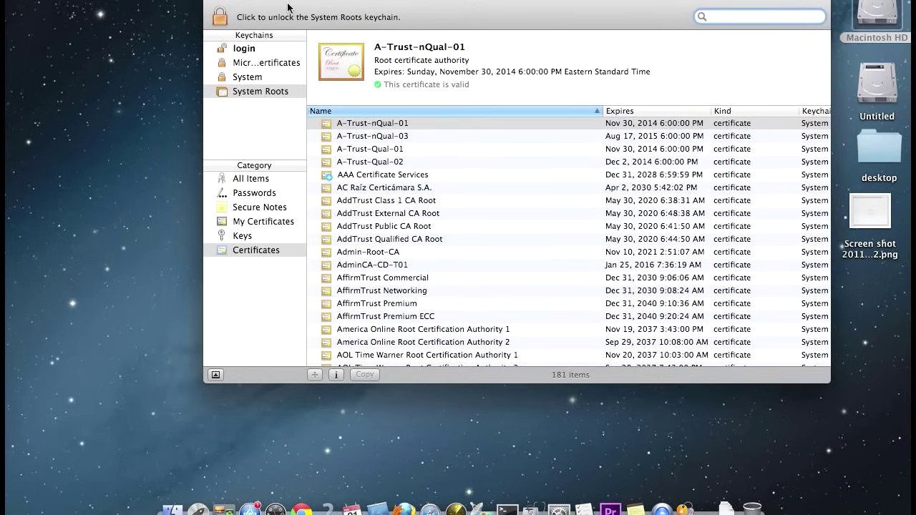
{"action": "left_click", "coordinate": [246, 93]}
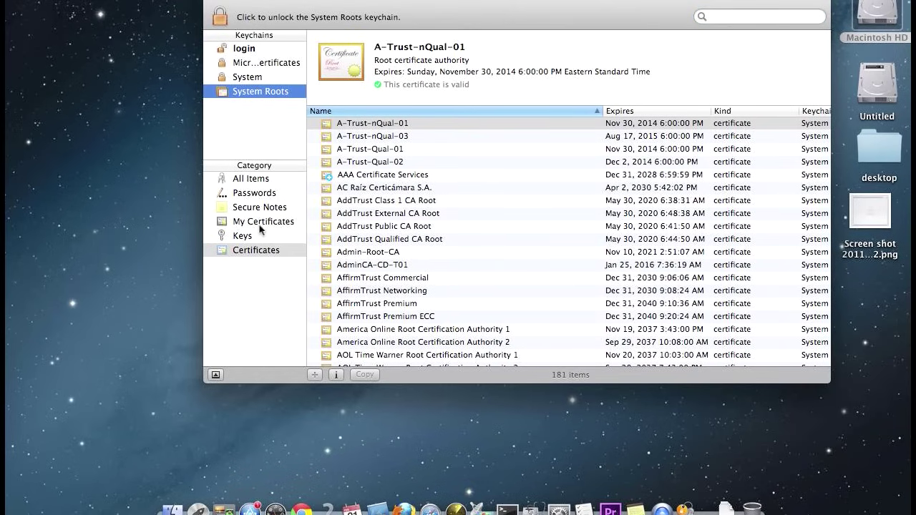
{"action": "left_click", "coordinate": [248, 252]}
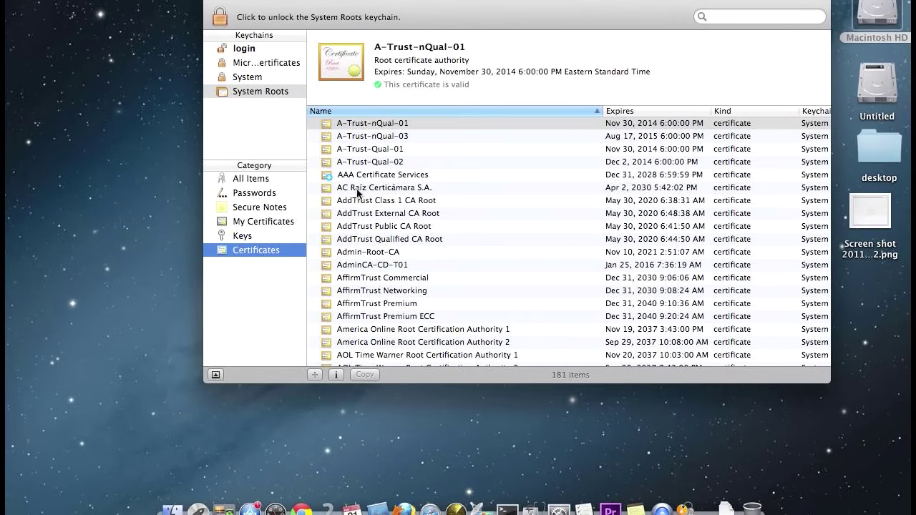
{"action": "scroll", "coordinate": [411, 132], "scroll_direction": "up", "scroll_amount": 2}
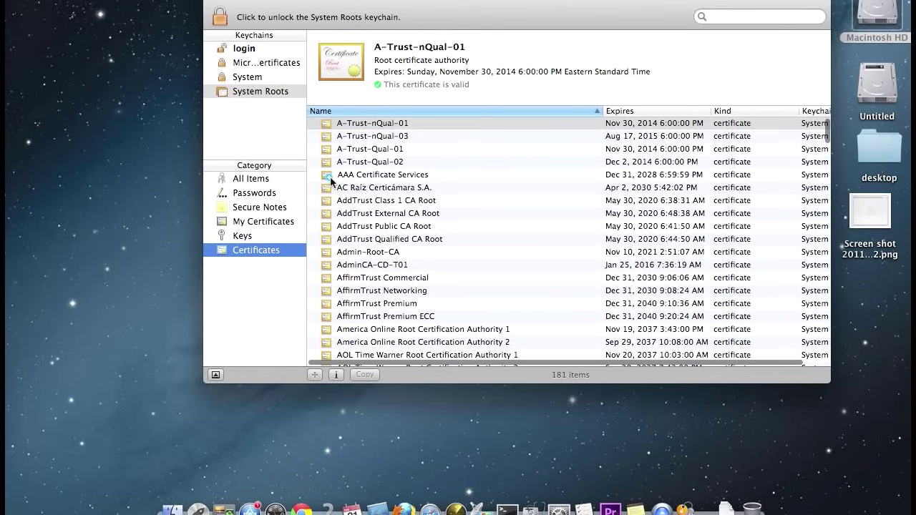
{"action": "left_click", "coordinate": [357, 178]}
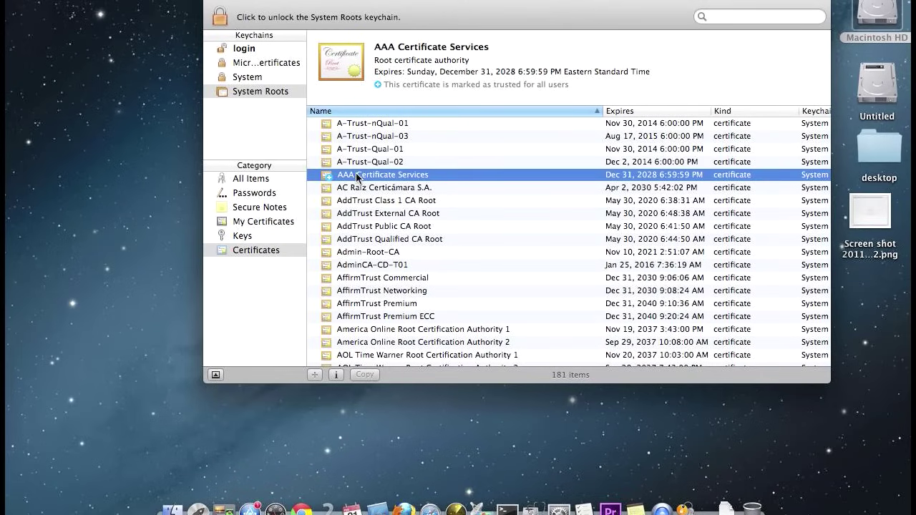
Set AAA Certificate Services' SSL trust to 'no value specified' and authorize with the admin password.
{"action": "double_click", "coordinate": [357, 177]}
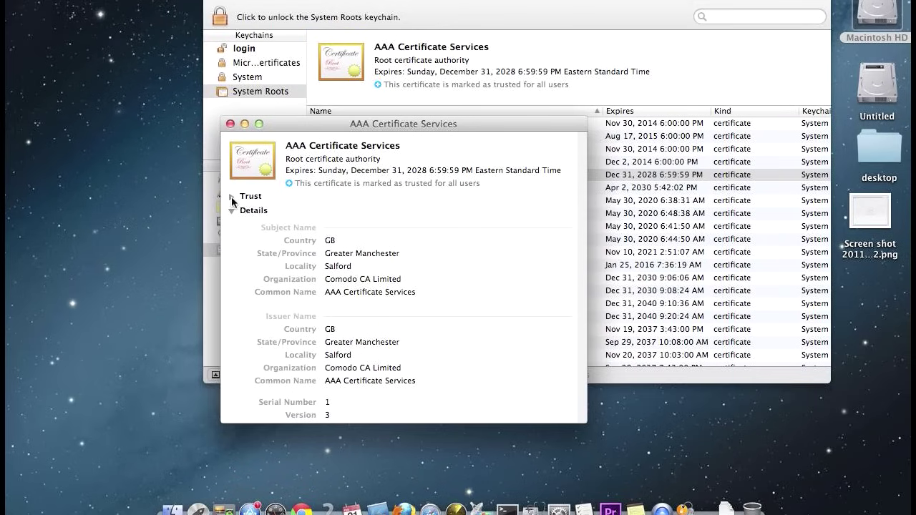
{"action": "left_click", "coordinate": [232, 199]}
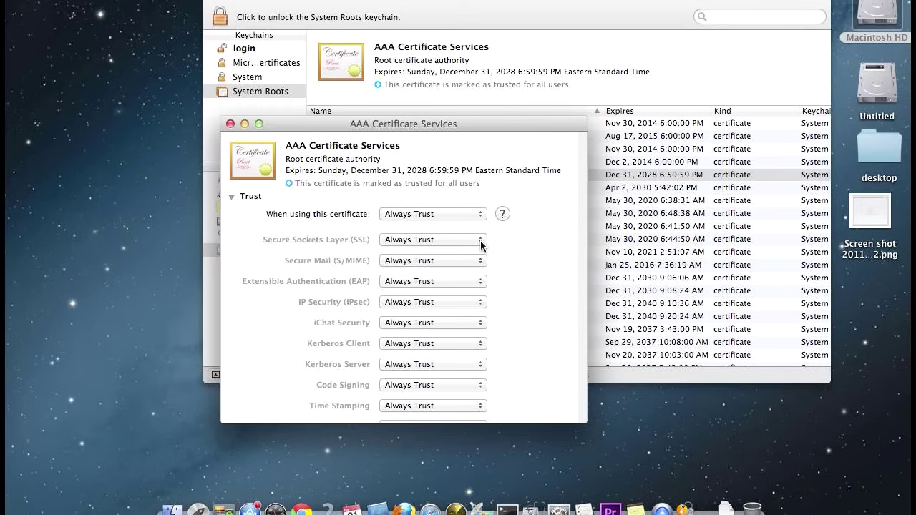
{"action": "left_click", "coordinate": [481, 240]}
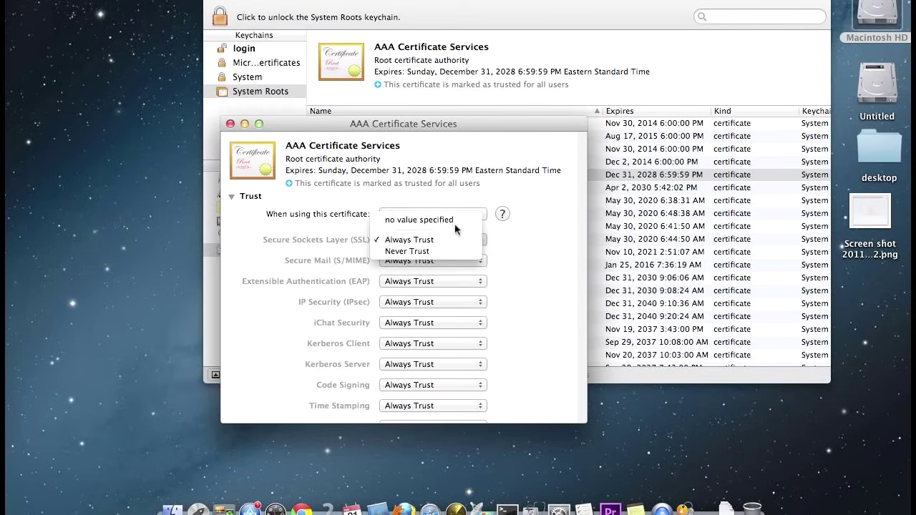
{"action": "left_click", "coordinate": [454, 221]}
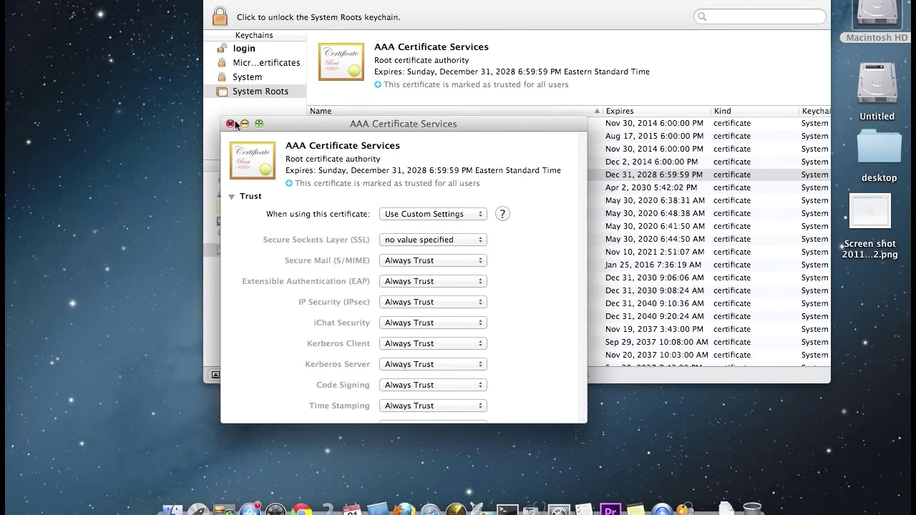
{"action": "left_click", "coordinate": [230, 124]}
{"action": "type", "text": "****"}
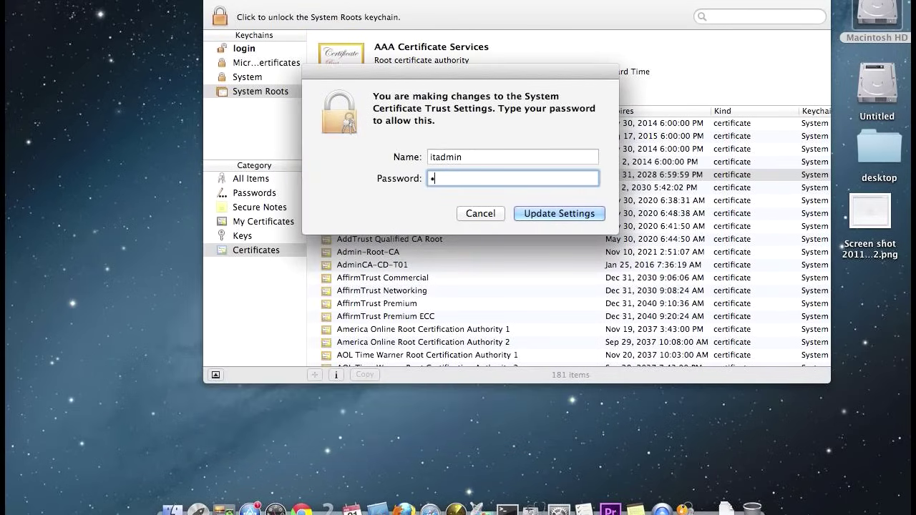
{"action": "type", "text": "***"}
{"action": "key", "text": "Return"}
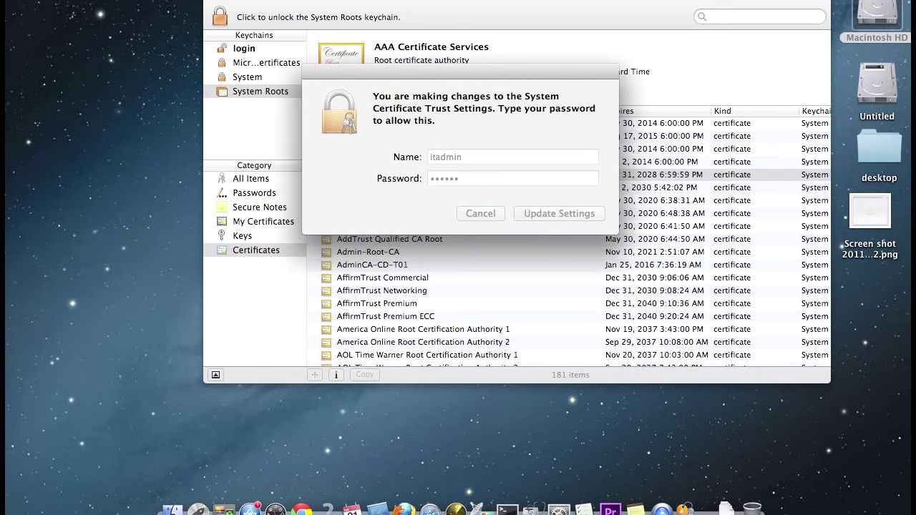
Set AAA Certificate Services' 'When using this certificate' to Use System Defaults and authorize it.
{"action": "double_click", "coordinate": [353, 176]}
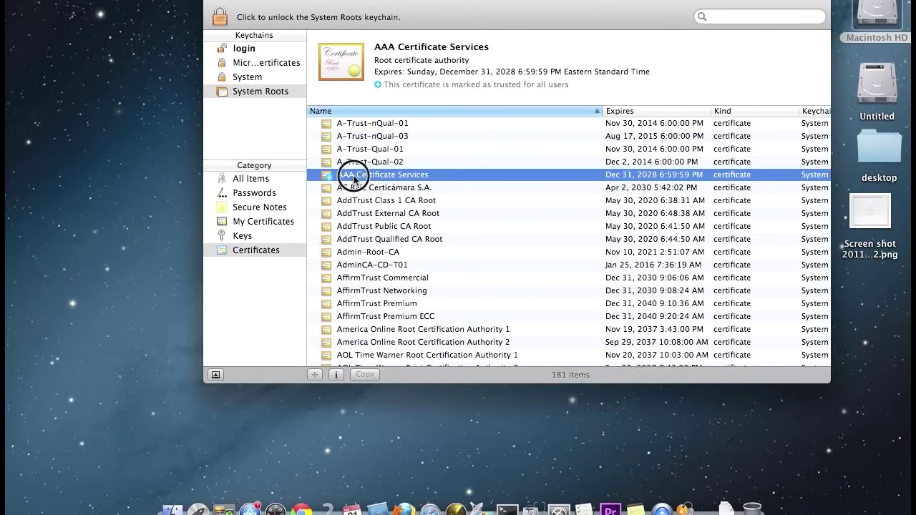
{"action": "left_click", "coordinate": [247, 212]}
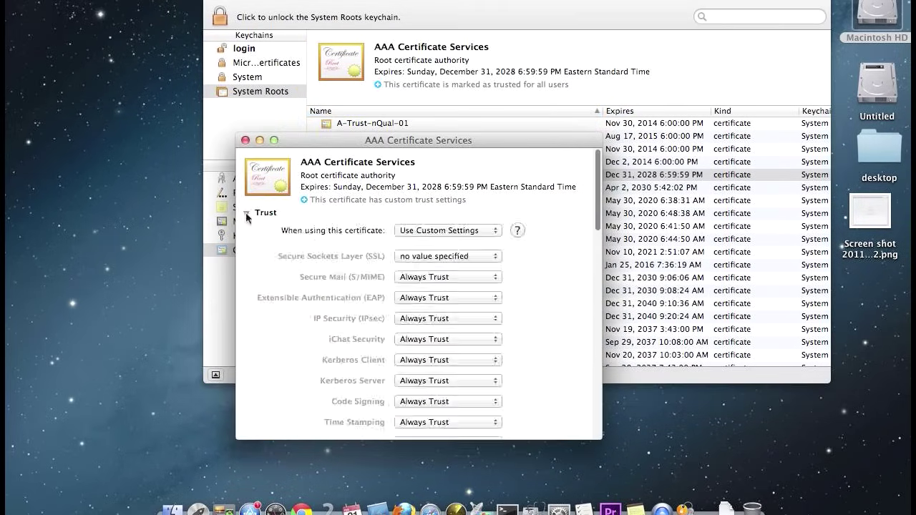
{"action": "left_click", "coordinate": [496, 231]}
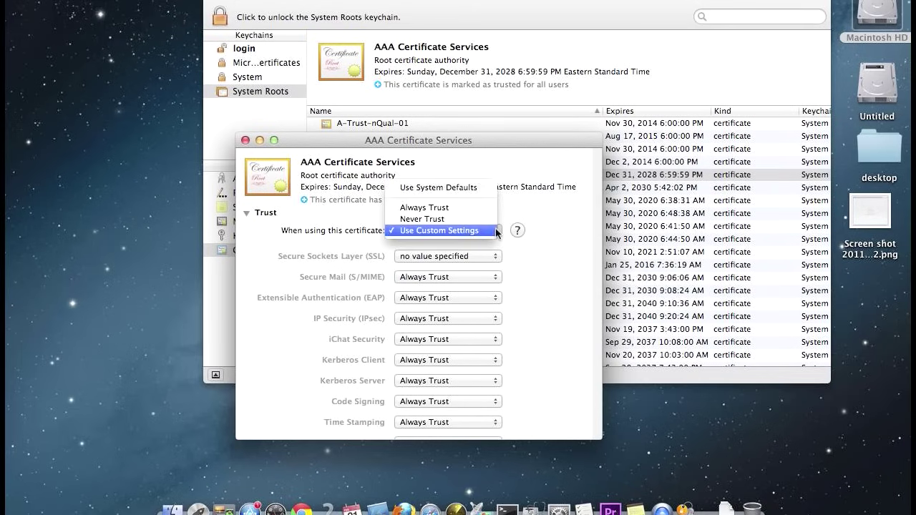
{"action": "left_click", "coordinate": [456, 188]}
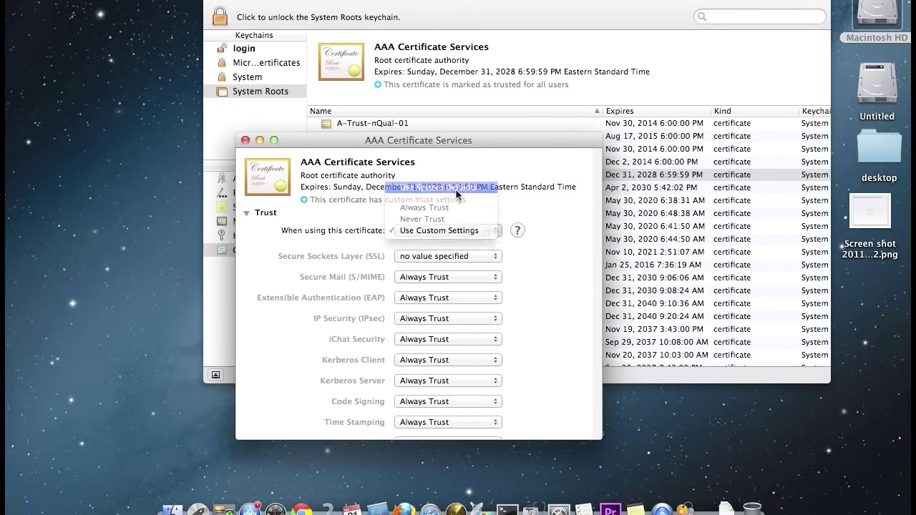
{"action": "left_click", "coordinate": [244, 141]}
{"action": "type", "text": "••••"}
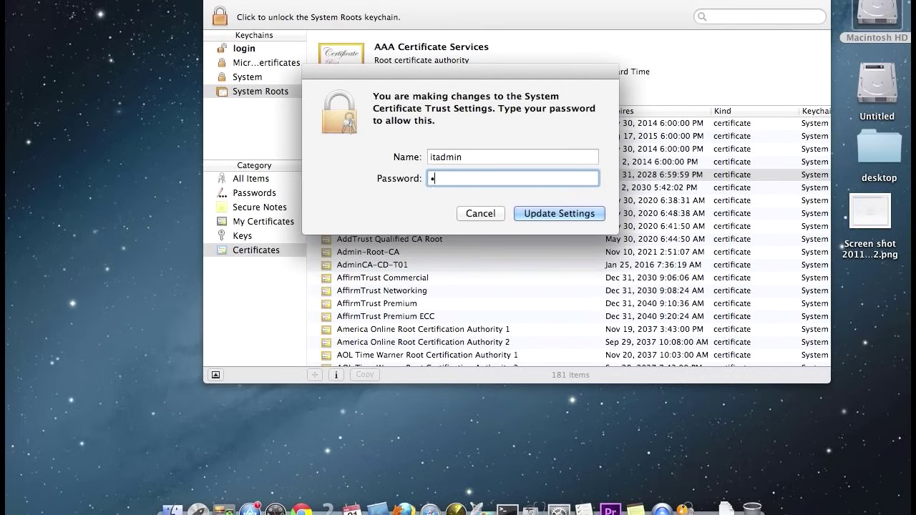
{"action": "type", "text": "••••"}
{"action": "key", "text": "Return"}
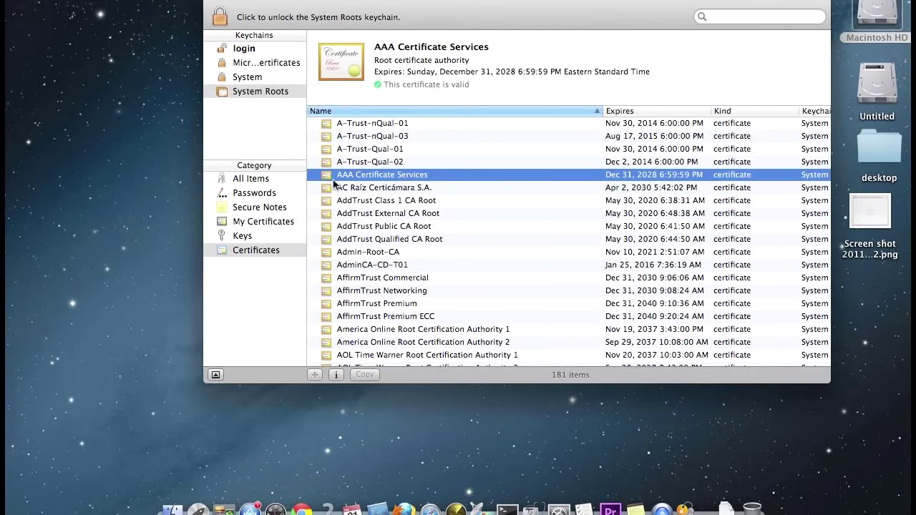
Clear Apple Root CA's SSL trust value and authorize the change with the admin password.
{"action": "scroll", "coordinate": [345, 212], "scroll_direction": "down", "scroll_amount": 5}
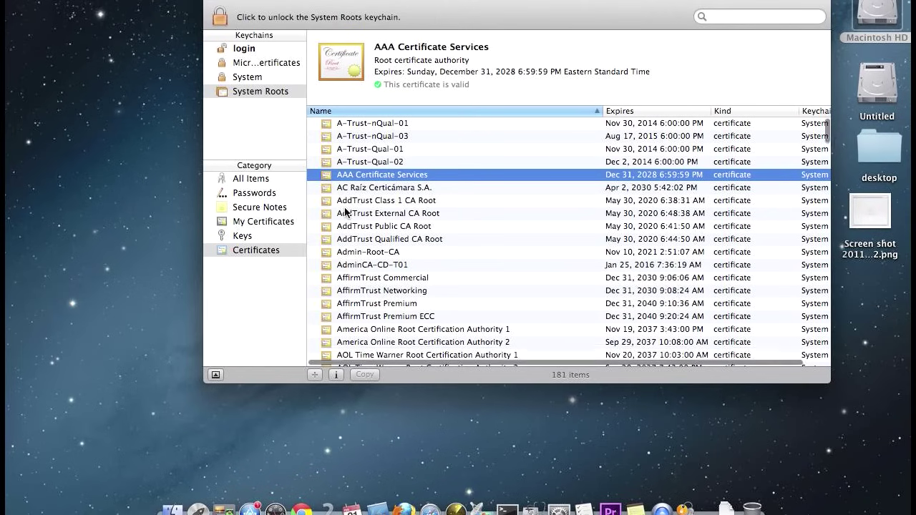
{"action": "double_click", "coordinate": [347, 246]}
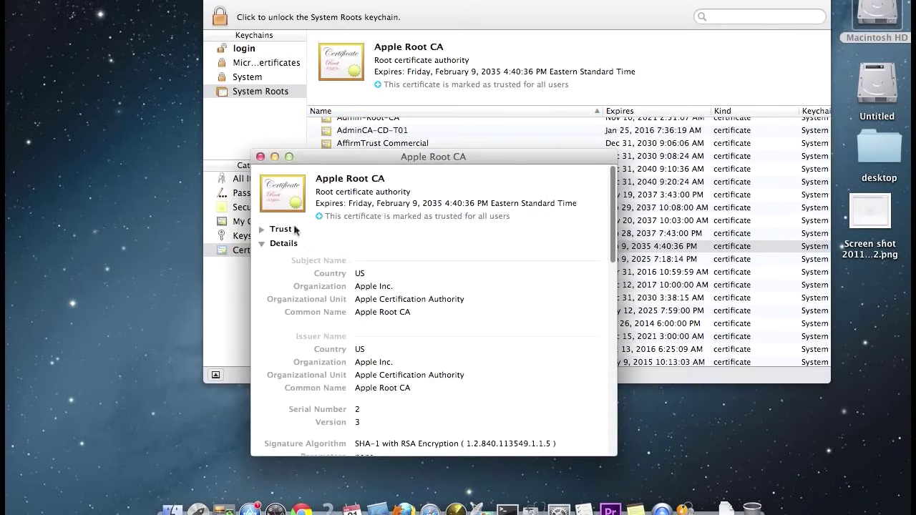
{"action": "left_click", "coordinate": [263, 229]}
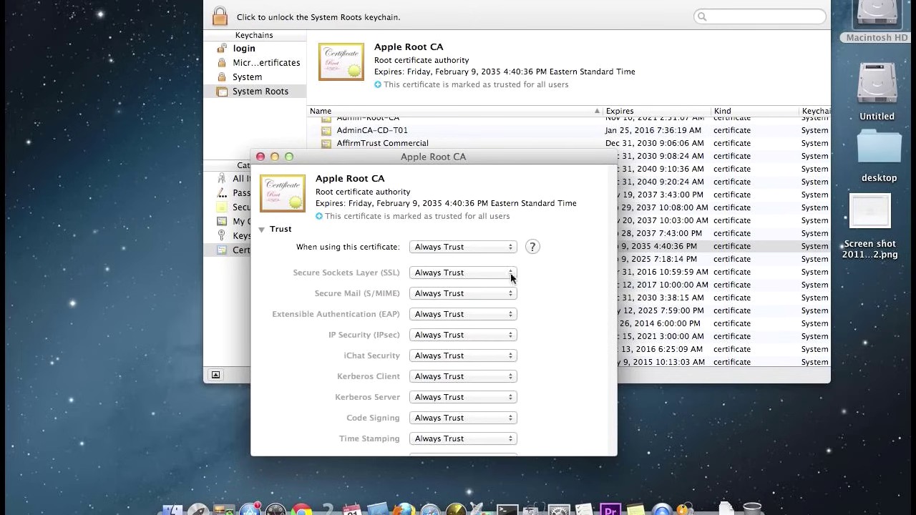
{"action": "left_click", "coordinate": [512, 275]}
{"action": "left_click", "coordinate": [429, 251]}
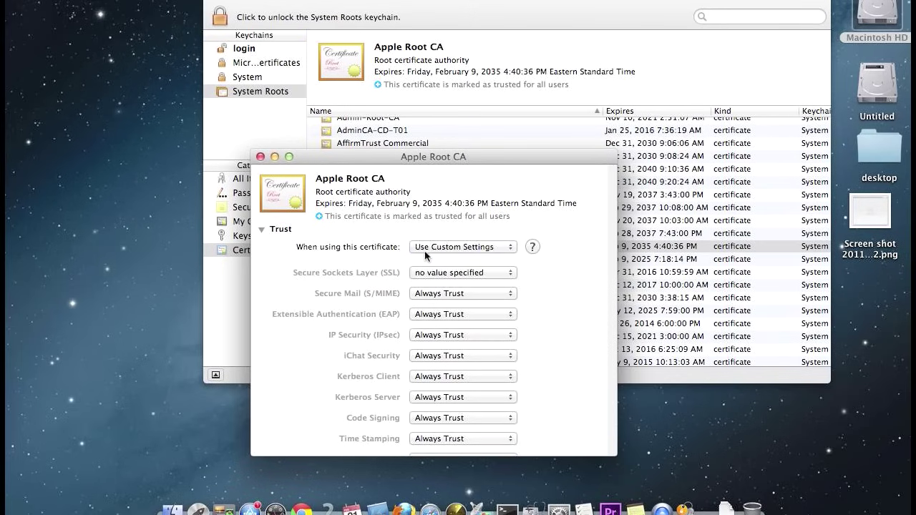
{"action": "left_click", "coordinate": [260, 156]}
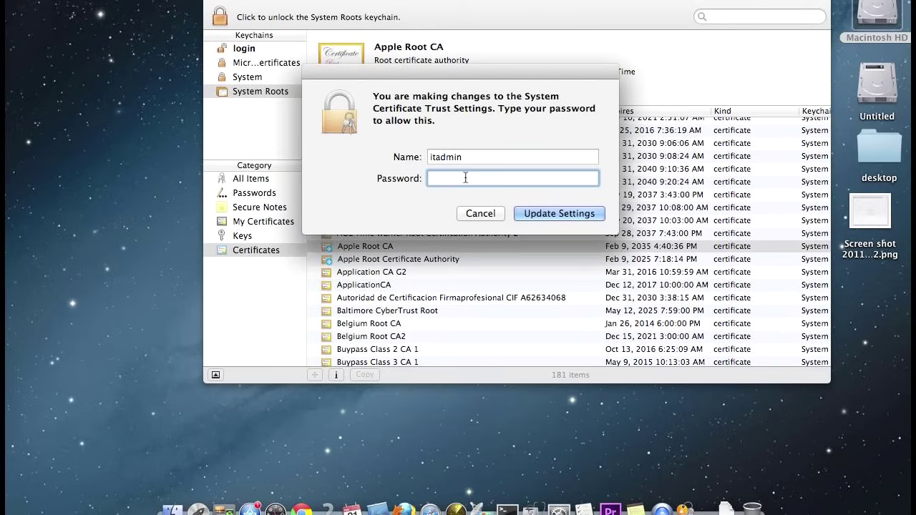
{"action": "type", "text": "••••••"}
{"action": "key", "text": "Return"}
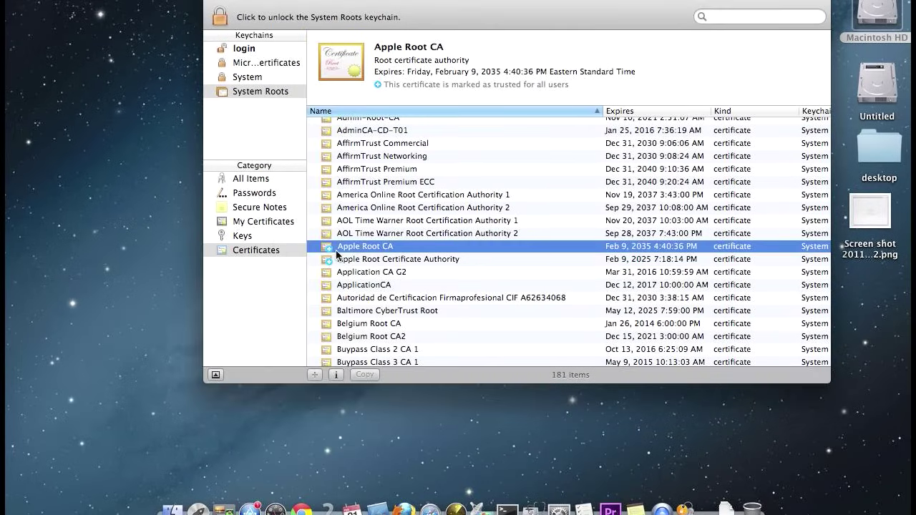
Set Apple Root CA's 'When using this certificate' to Use System Defaults and authorize it.
{"action": "double_click", "coordinate": [336, 251]}
{"action": "left_click", "coordinate": [276, 245]}
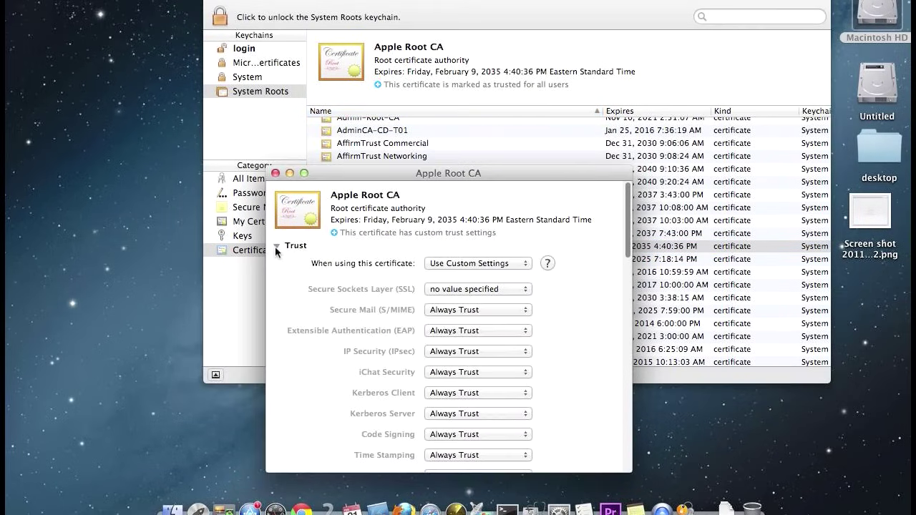
{"action": "left_click", "coordinate": [523, 263]}
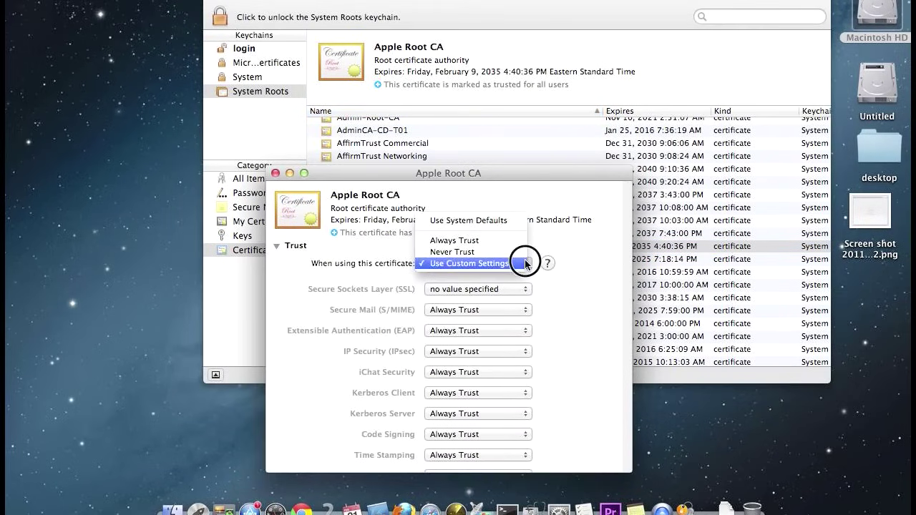
{"action": "left_click", "coordinate": [476, 222]}
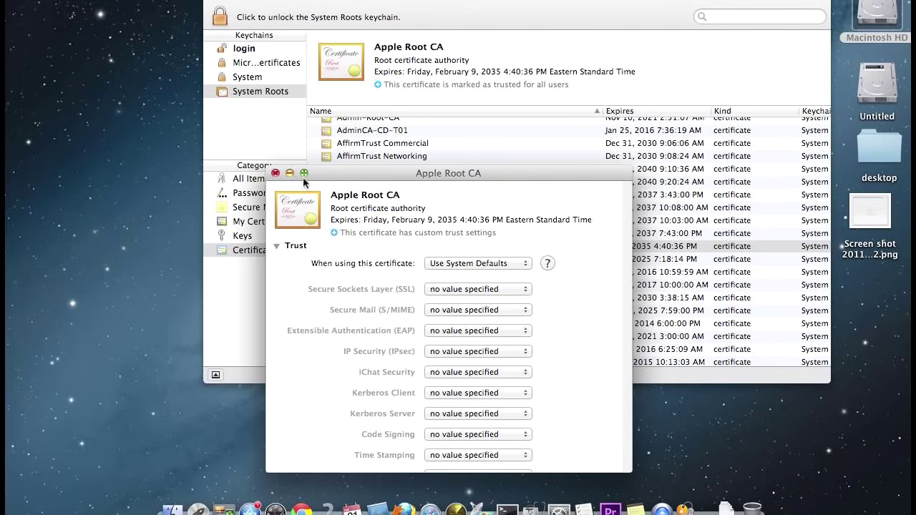
{"action": "left_click", "coordinate": [275, 173]}
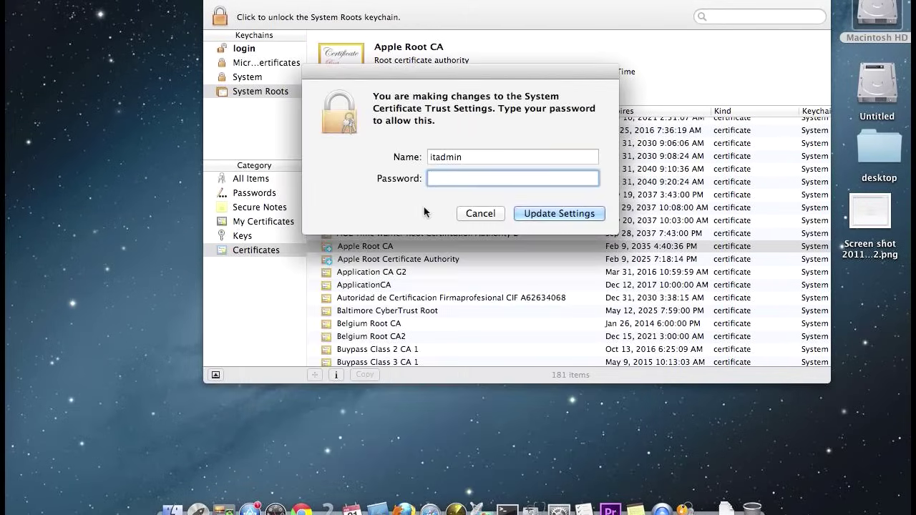
{"action": "type", "text": "******"}
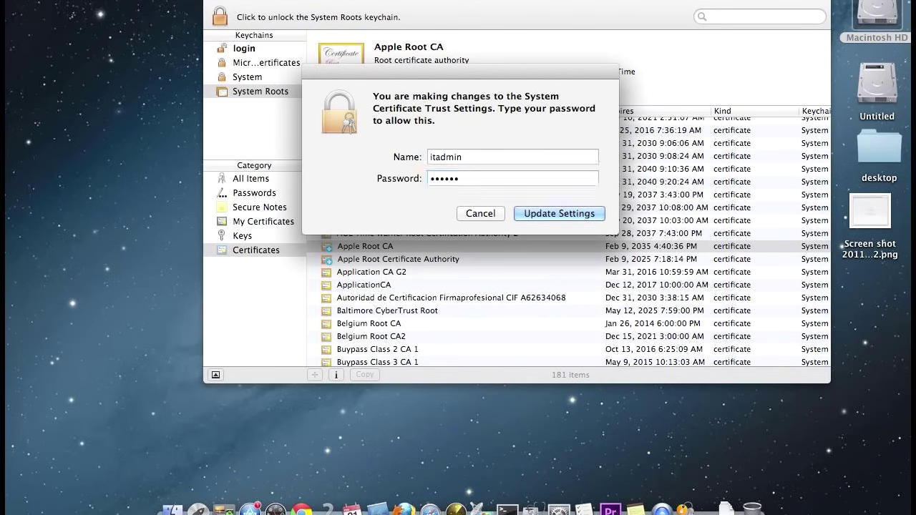
{"action": "key", "text": "Return"}
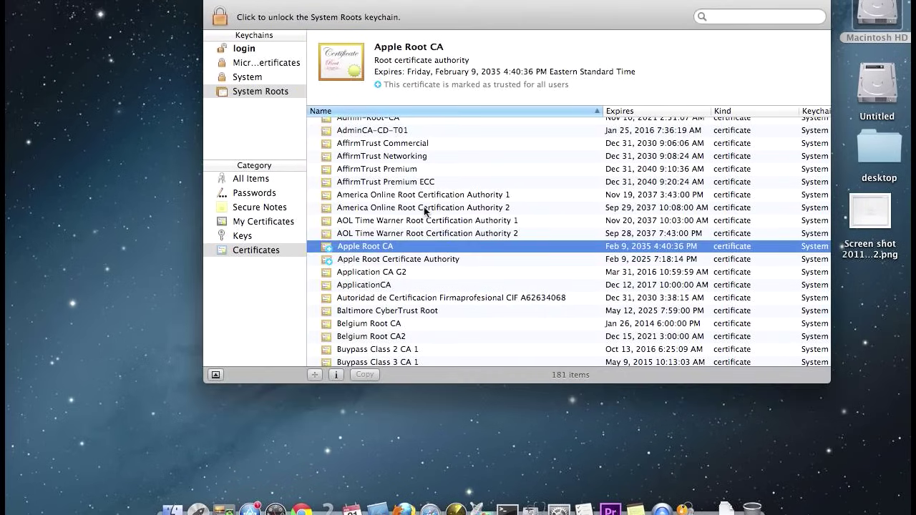
Clear Apple Root Certificate Authority's SSL trust value and authorize with the admin password.
{"action": "left_click", "coordinate": [377, 261]}
{"action": "double_click", "coordinate": [377, 263]}
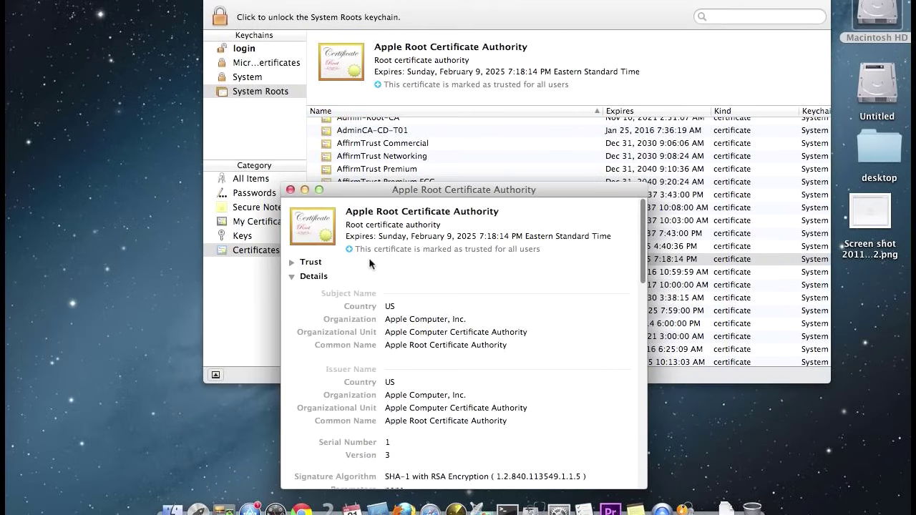
{"action": "left_click", "coordinate": [292, 264]}
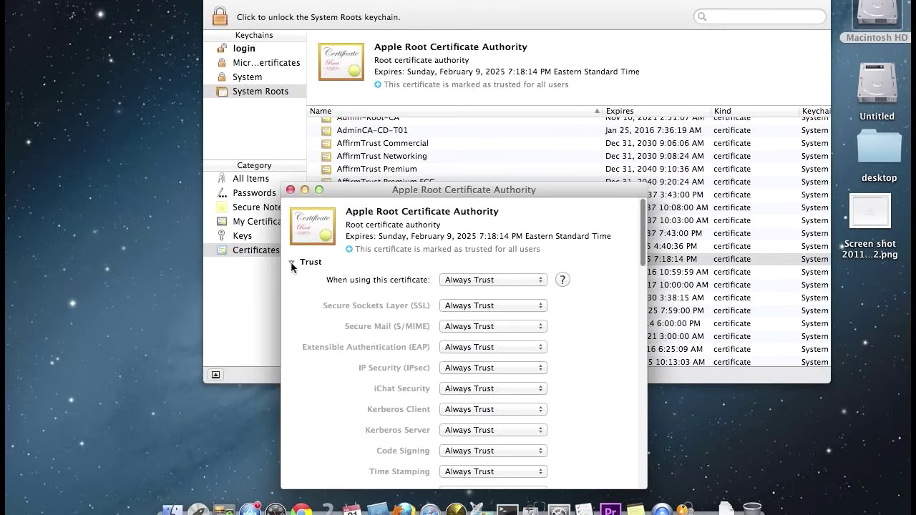
{"action": "left_click", "coordinate": [529, 305]}
{"action": "left_click", "coordinate": [508, 288]}
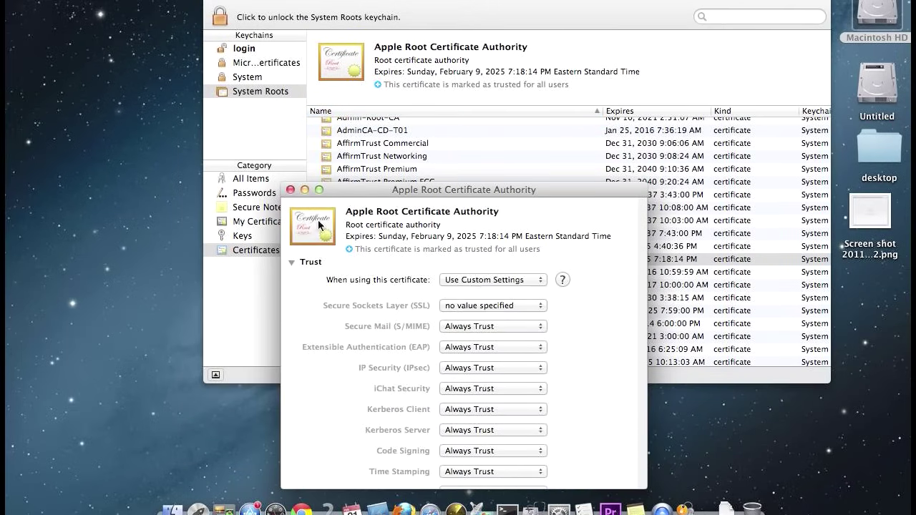
{"action": "left_click", "coordinate": [290, 190]}
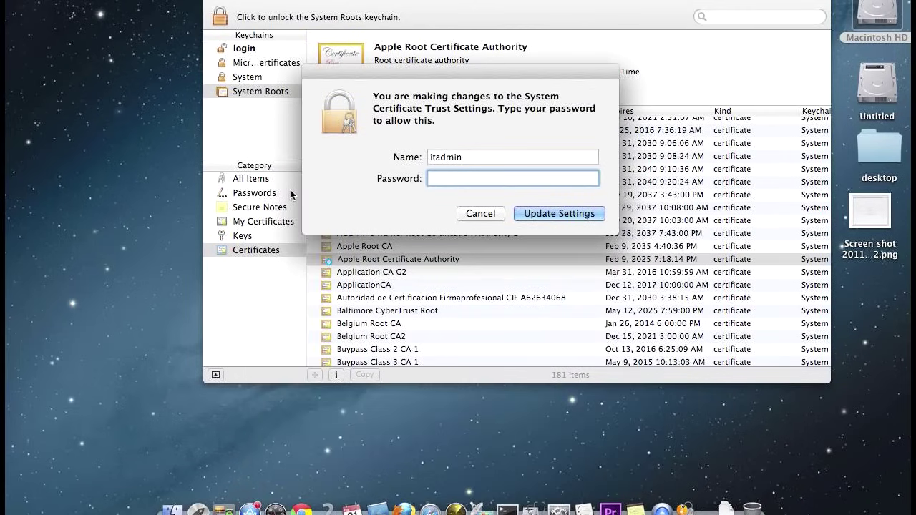
{"action": "type", "text": "••••••"}
{"action": "key", "text": "Return"}
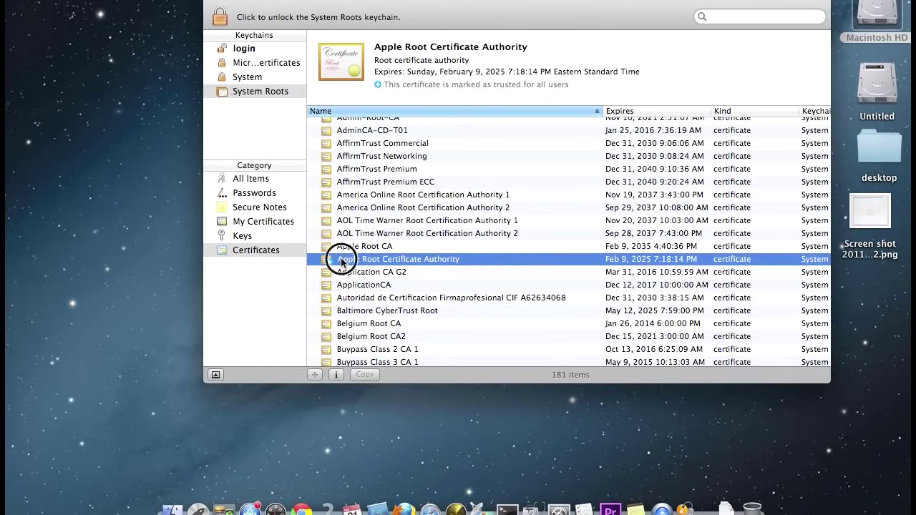
Set Apple Root Certificate Authority's overall trust to Use System Defaults and authorize it.
{"action": "double_click", "coordinate": [341, 259]}
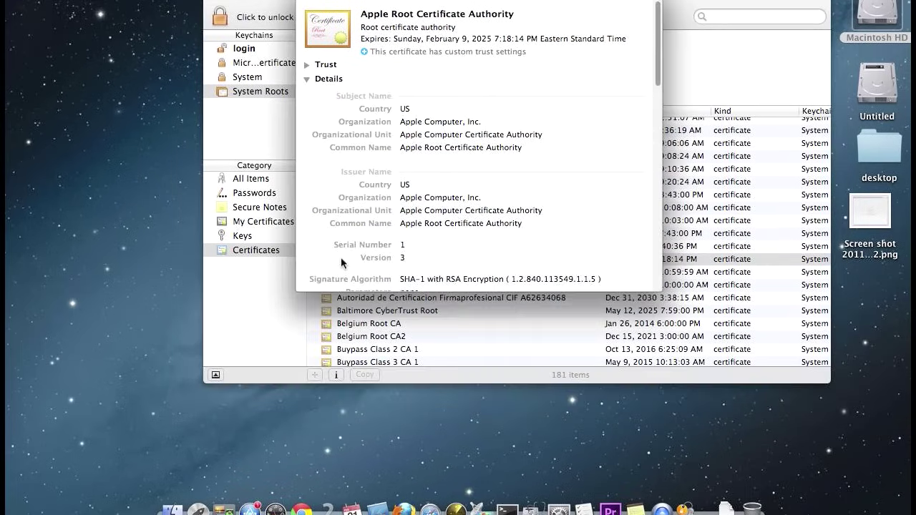
{"action": "left_click", "coordinate": [307, 65]}
{"action": "left_click", "coordinate": [556, 83]}
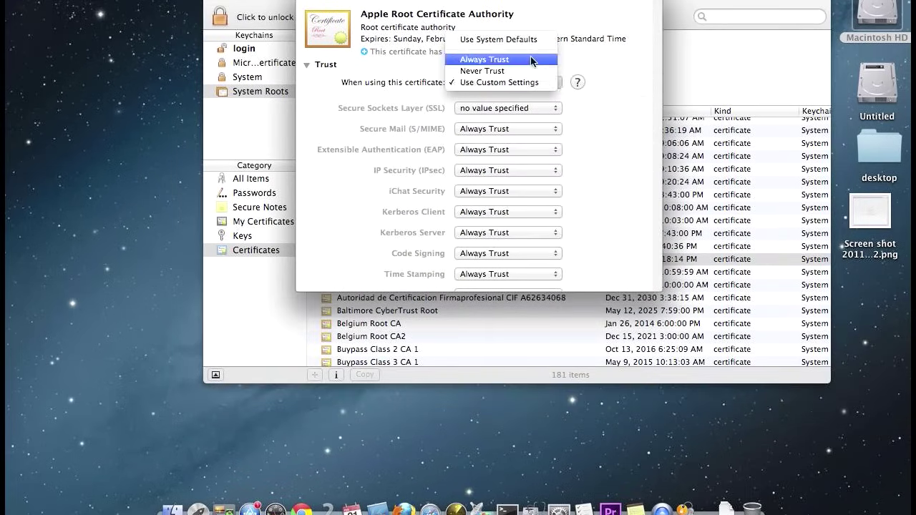
{"action": "left_click", "coordinate": [501, 39]}
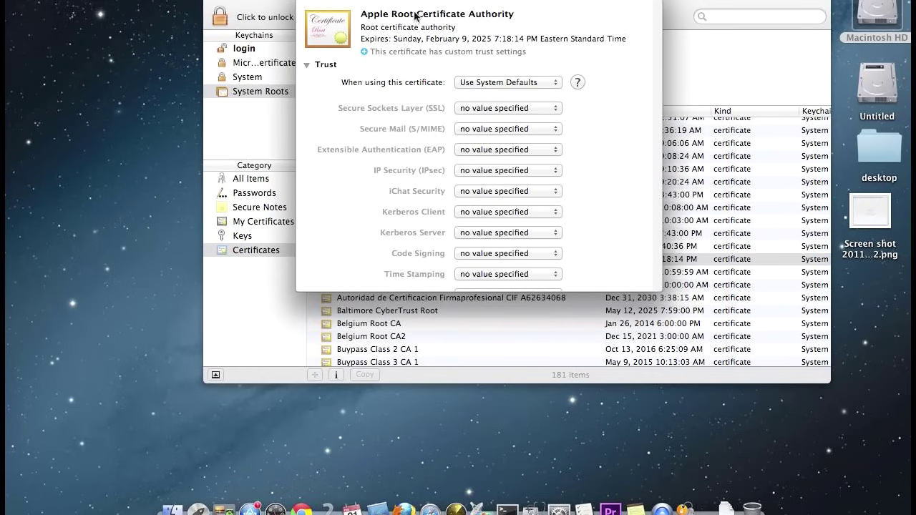
{"action": "key", "text": "super+w"}
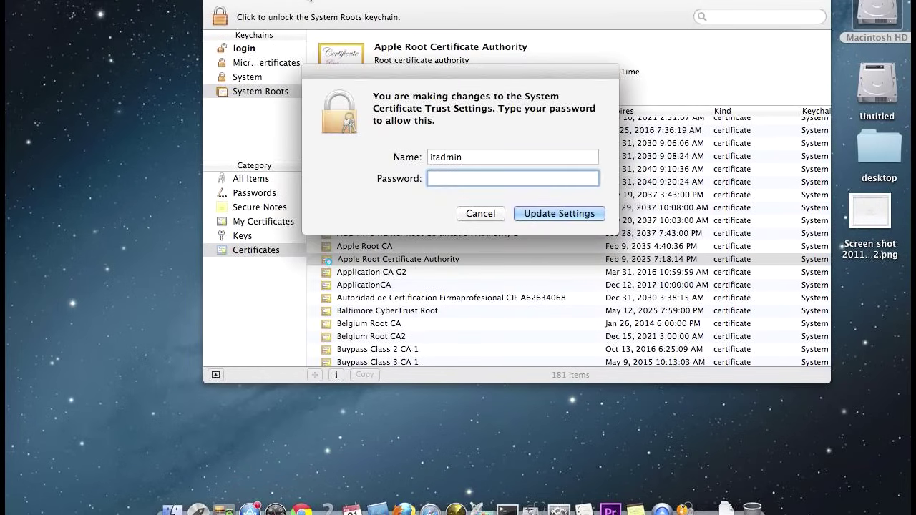
{"action": "type", "text": "*******"}
{"action": "key", "text": "Return"}
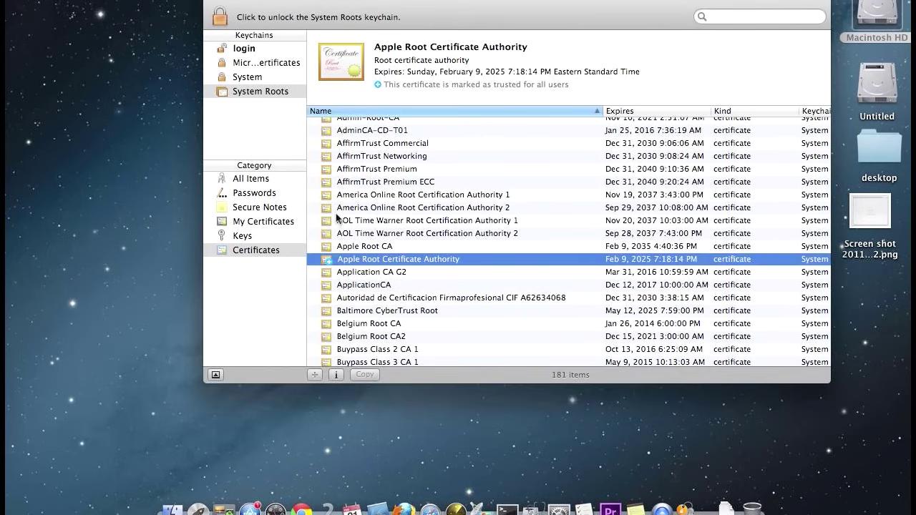
Scroll through the whole System Roots certificate list, then close Keychain Access with Cmd+Q.
{"action": "scroll", "coordinate": [369, 275], "scroll_direction": "up", "scroll_amount": 3}
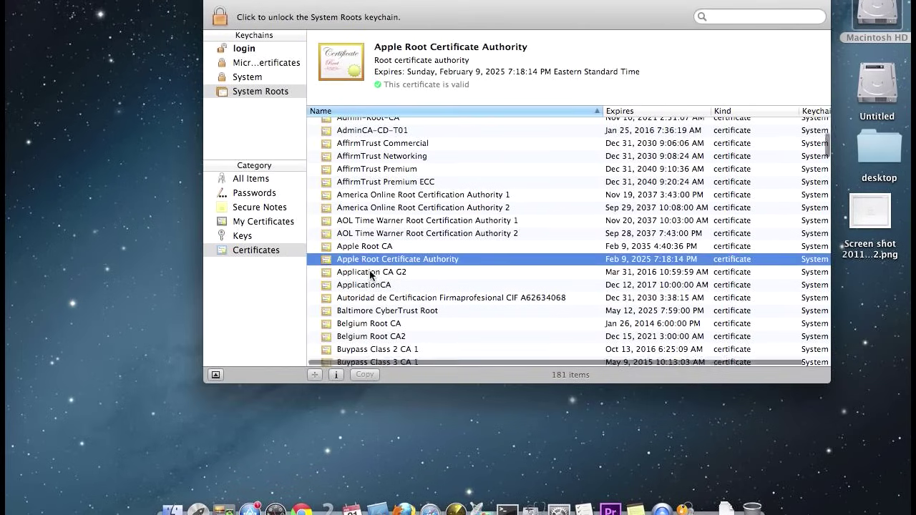
{"action": "scroll", "coordinate": [370, 275], "scroll_direction": "down", "scroll_amount": 10}
{"action": "scroll", "coordinate": [370, 275], "scroll_direction": "down", "scroll_amount": 8}
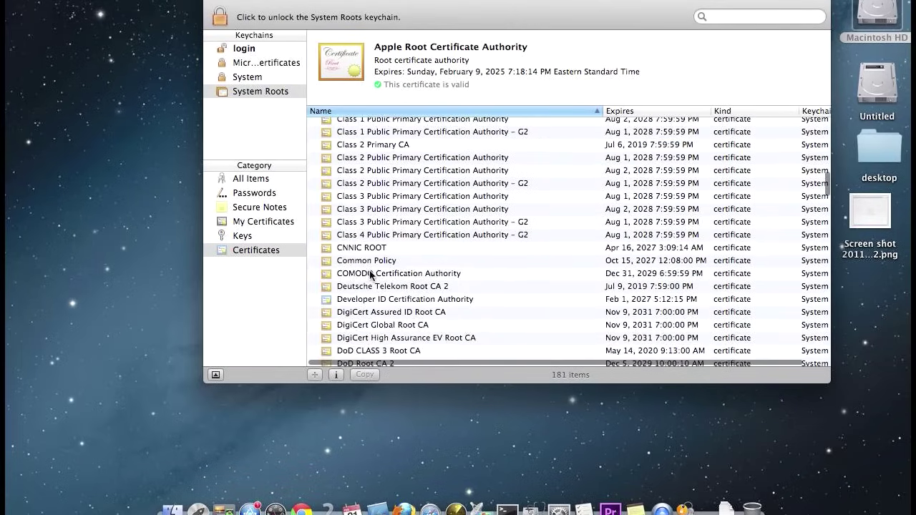
{"action": "scroll", "coordinate": [370, 275], "scroll_direction": "up", "scroll_amount": 1}
{"action": "scroll", "coordinate": [370, 274], "scroll_direction": "down", "scroll_amount": 20}
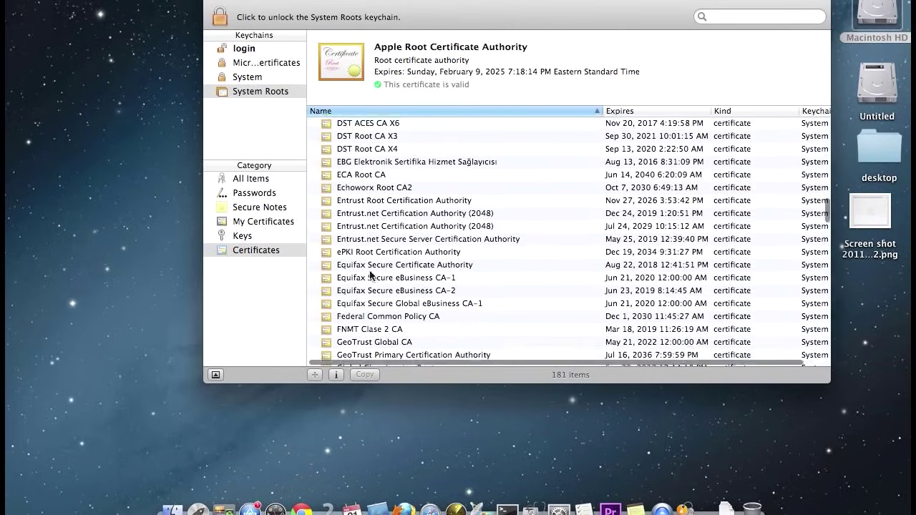
{"action": "scroll", "coordinate": [370, 275], "scroll_direction": "down", "scroll_amount": 20}
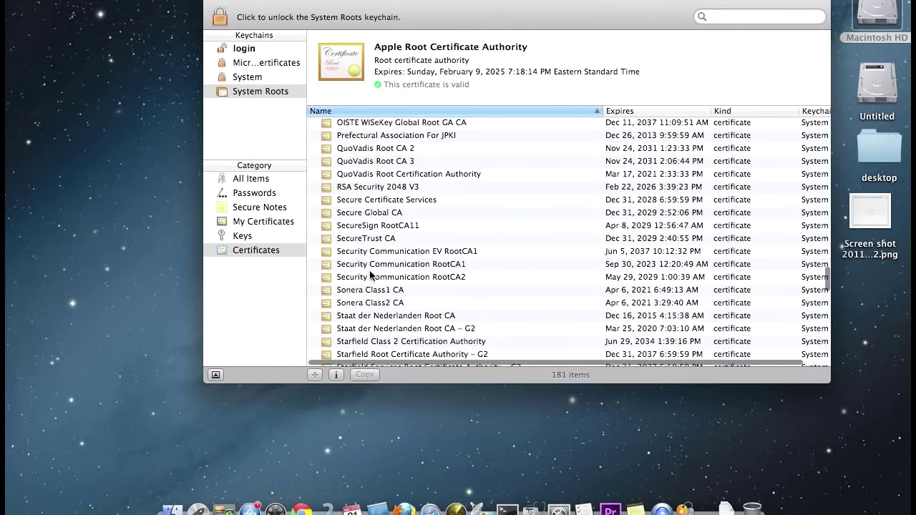
{"action": "scroll", "coordinate": [370, 275], "scroll_direction": "down", "scroll_amount": 5}
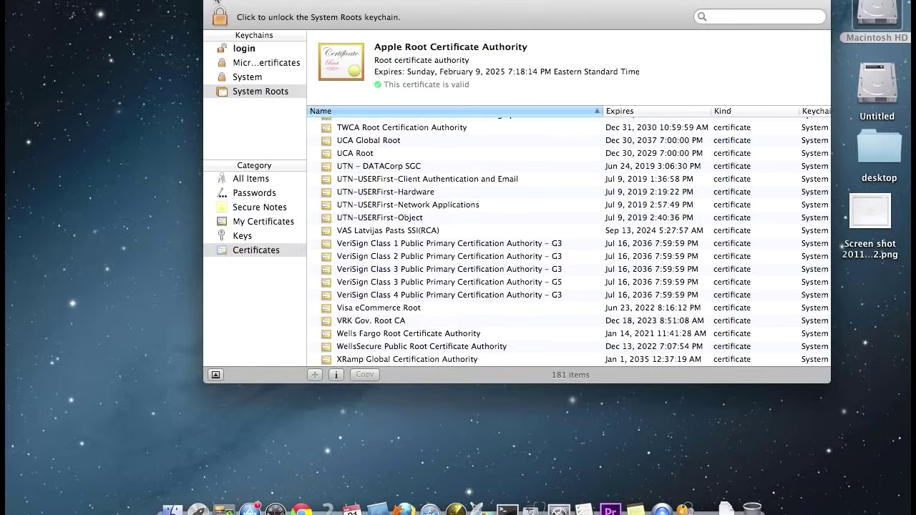
{"action": "key", "text": "super+q"}
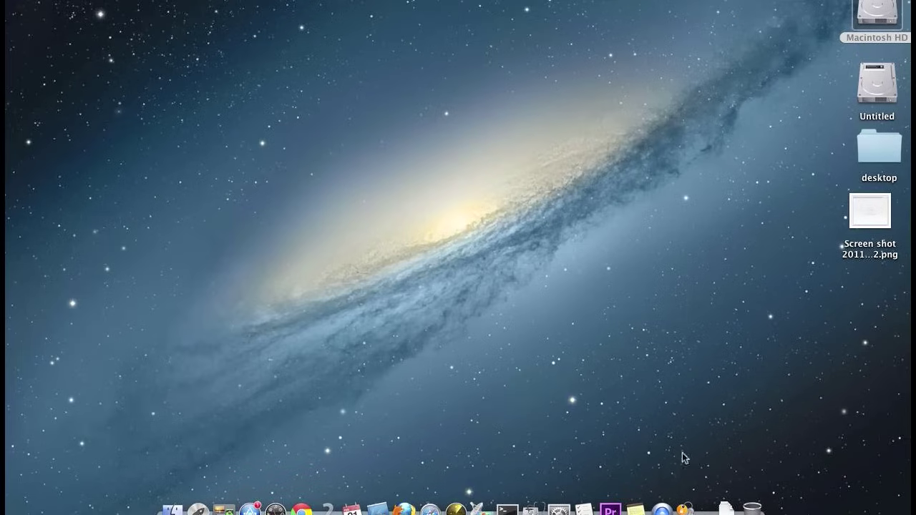
Quit Keychain Access using Quit in its Dock icon's menu.
{"action": "left_click", "coordinate": [685, 507]}
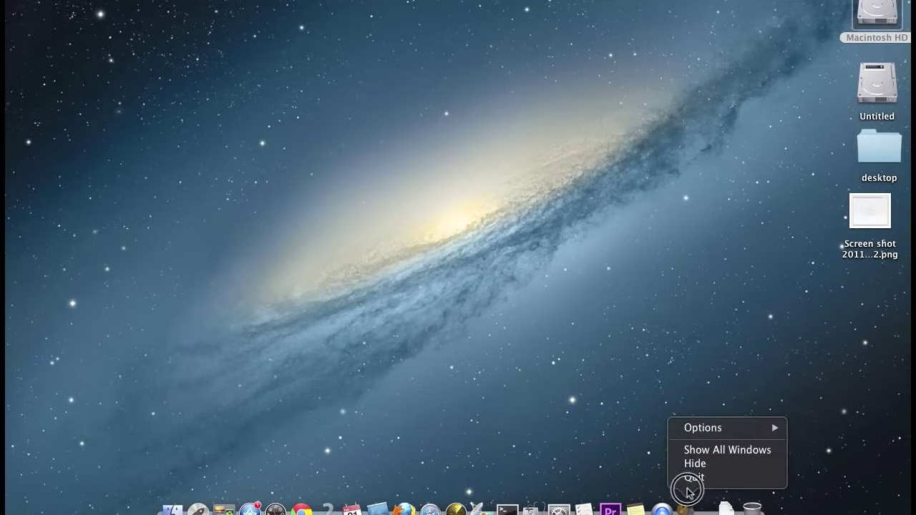
{"action": "left_click", "coordinate": [691, 478]}
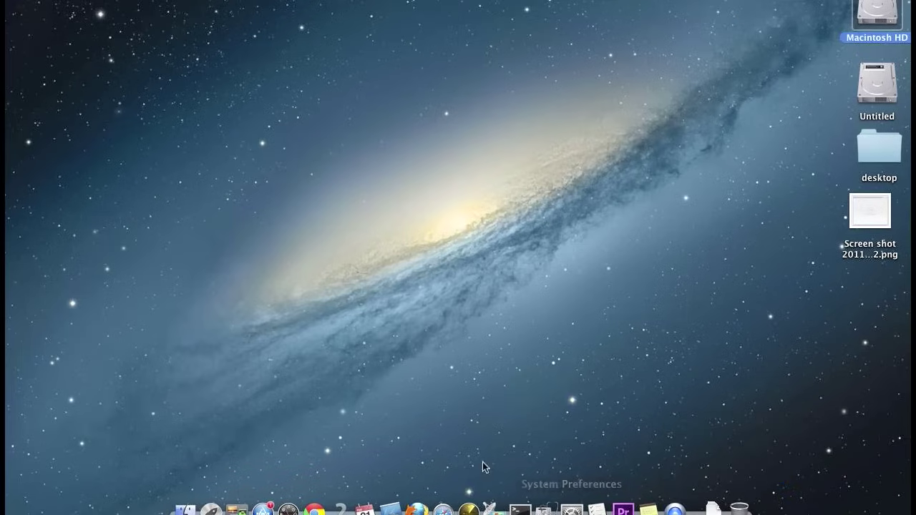